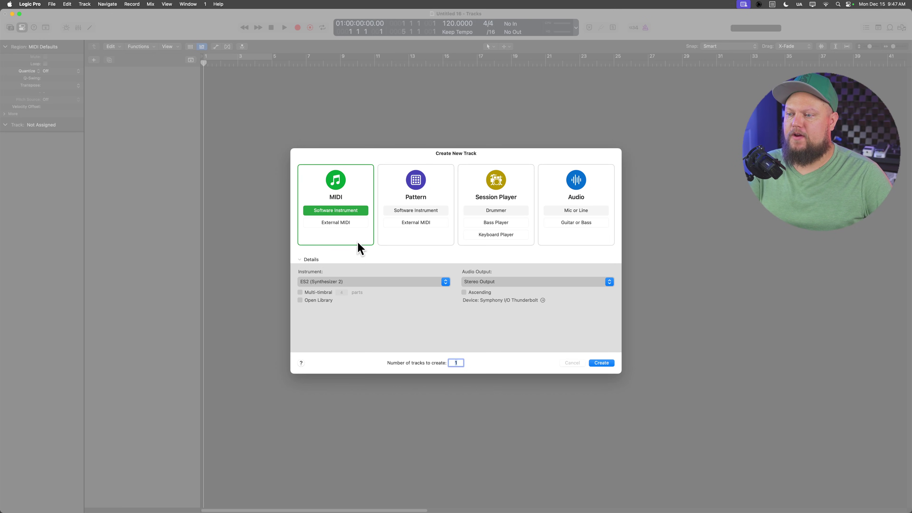
- Create a new software instrument track with a stereo ES2
click(346, 284)
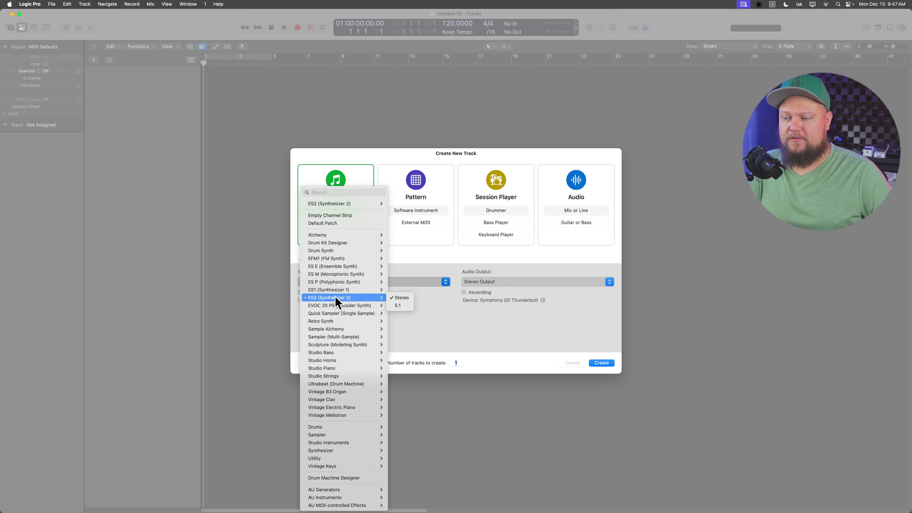
click(394, 299)
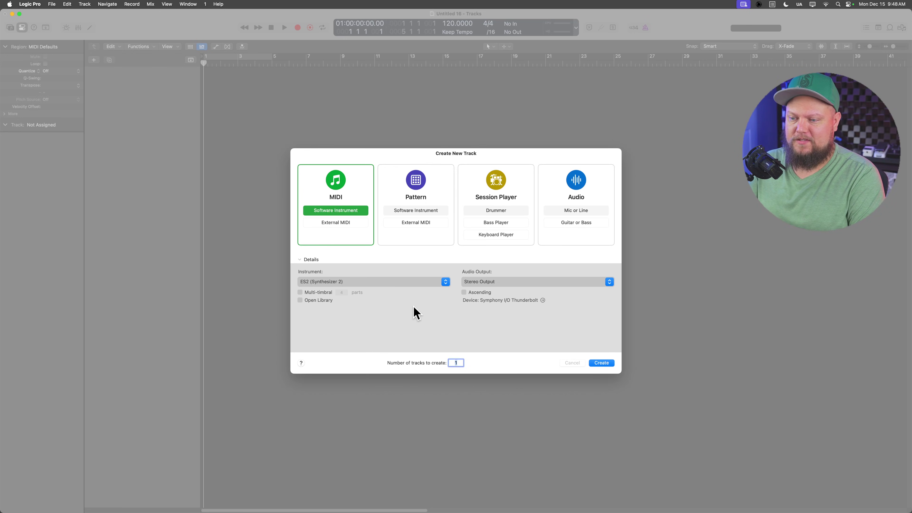
click(603, 364)
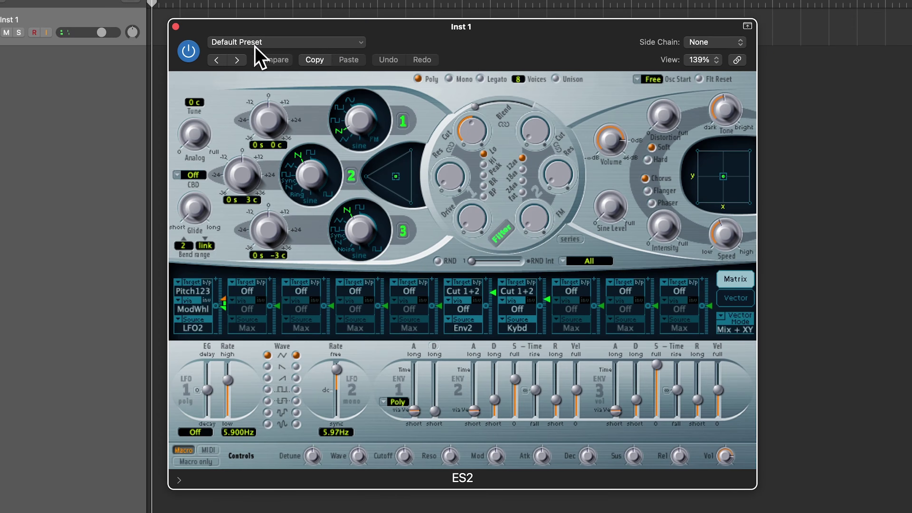
- Load the 08 Synth Bells > Warm Bells preset into ES2
click(256, 42)
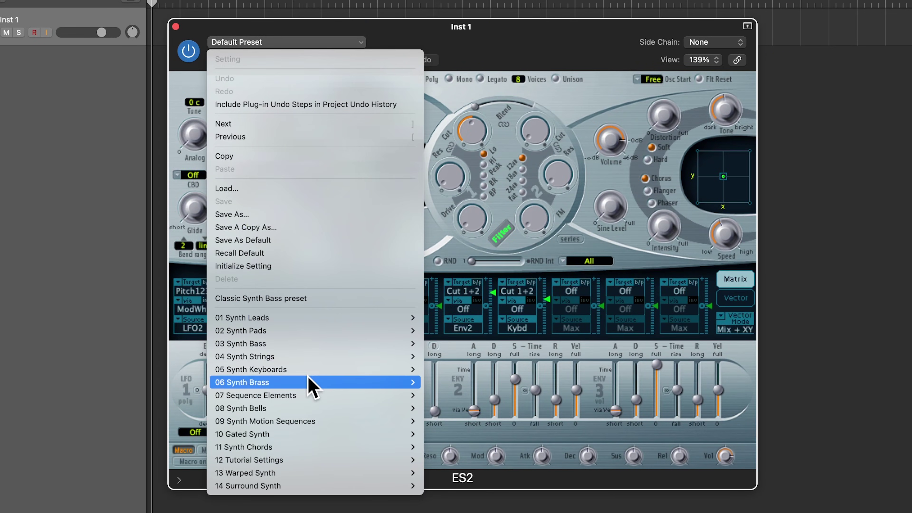
mouse_move(296, 410)
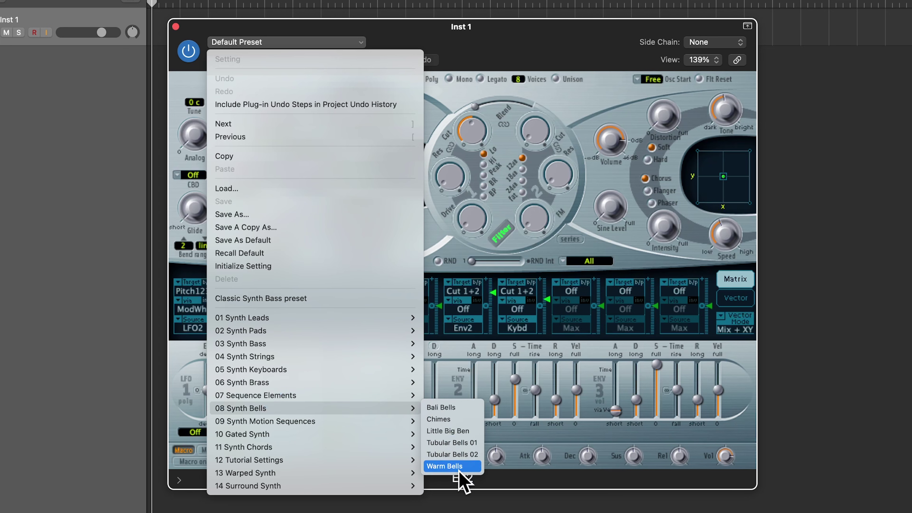
click(466, 466)
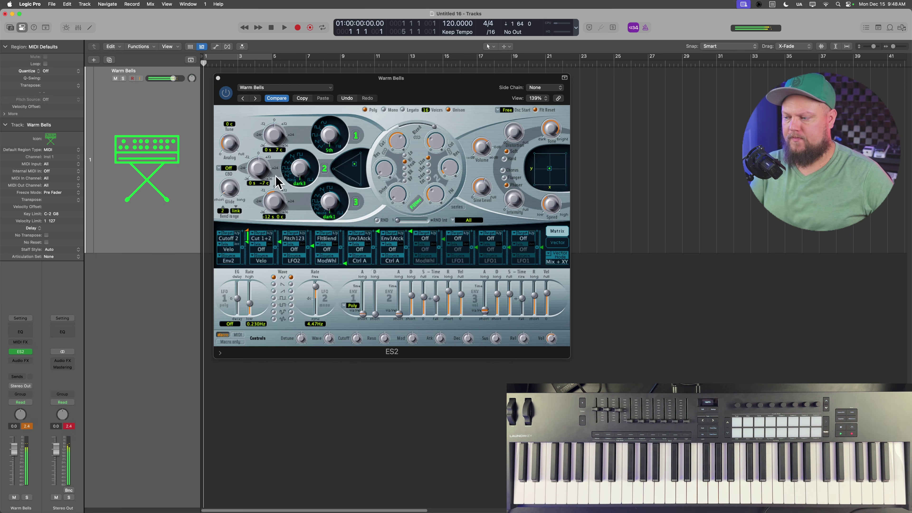
- Insert a stereo Raum reverb in the Warm Bells channel's Audio FX slot after ES2
click(481, 167)
click(20, 361)
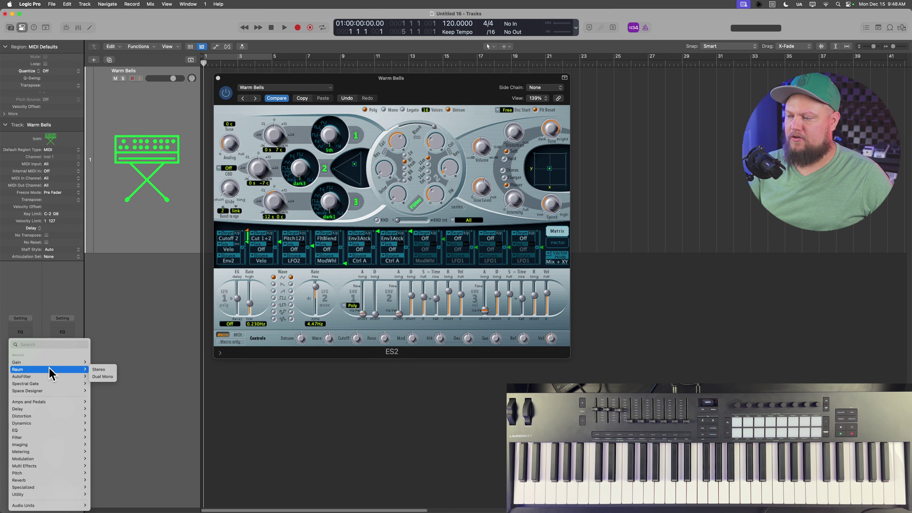
click(435, 146)
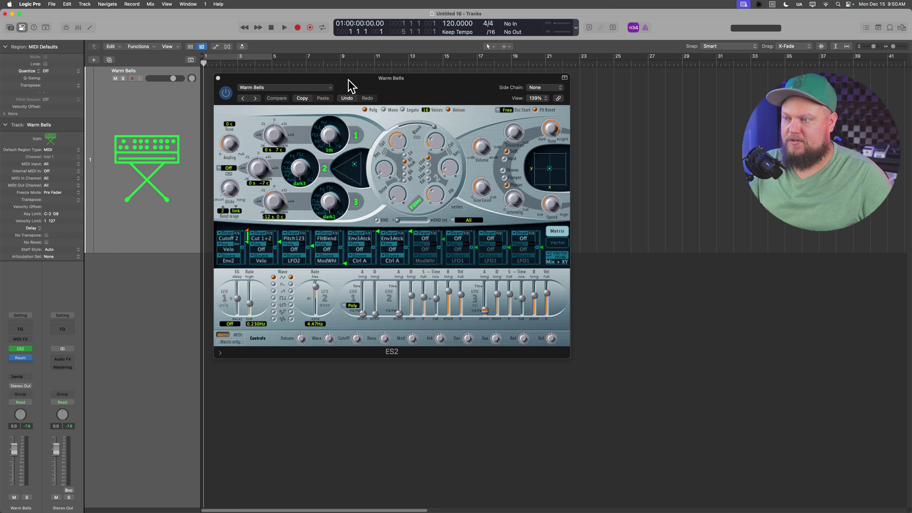
- Add Scripter as a MIDI effect loaded with the MIDI to Plugin Parameters preset
click(28, 339)
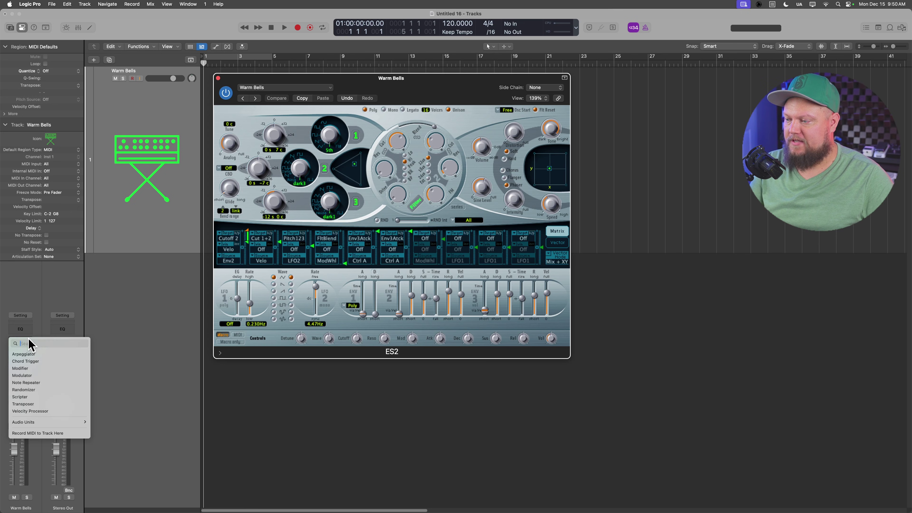
click(20, 397)
click(352, 111)
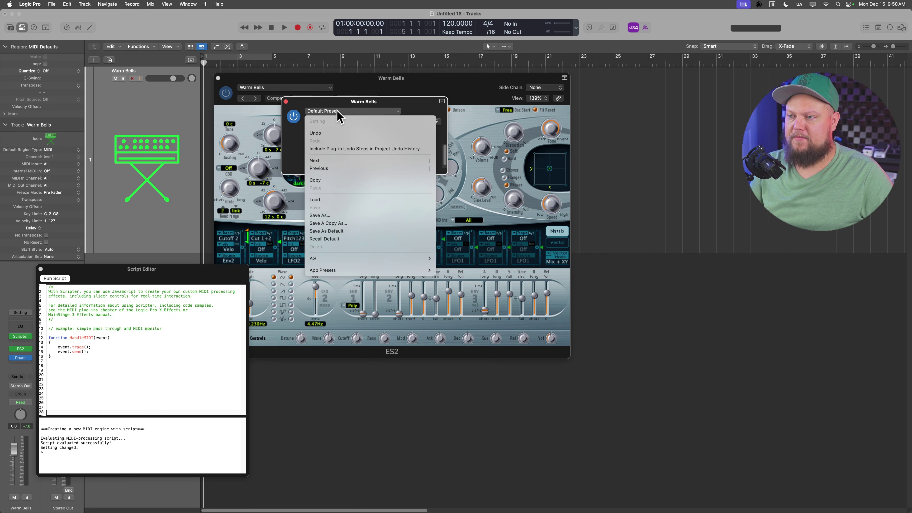
mouse_move(362, 271)
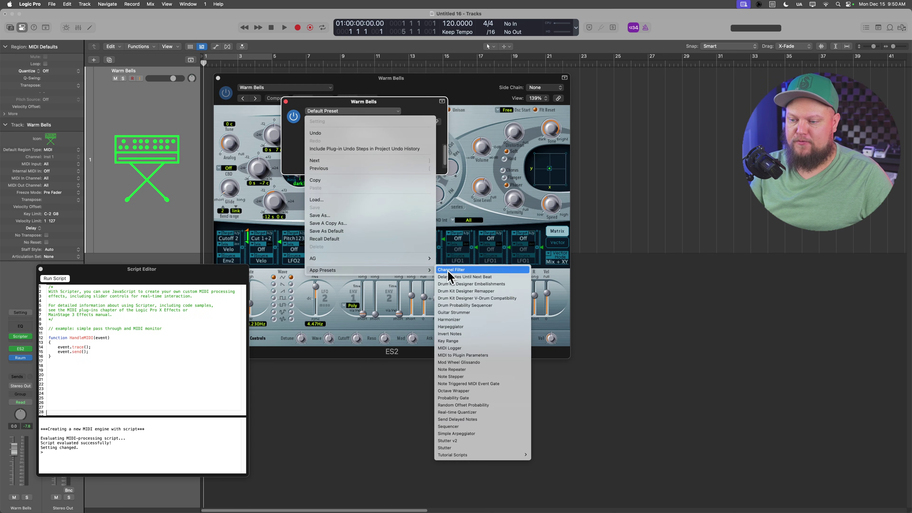
click(485, 355)
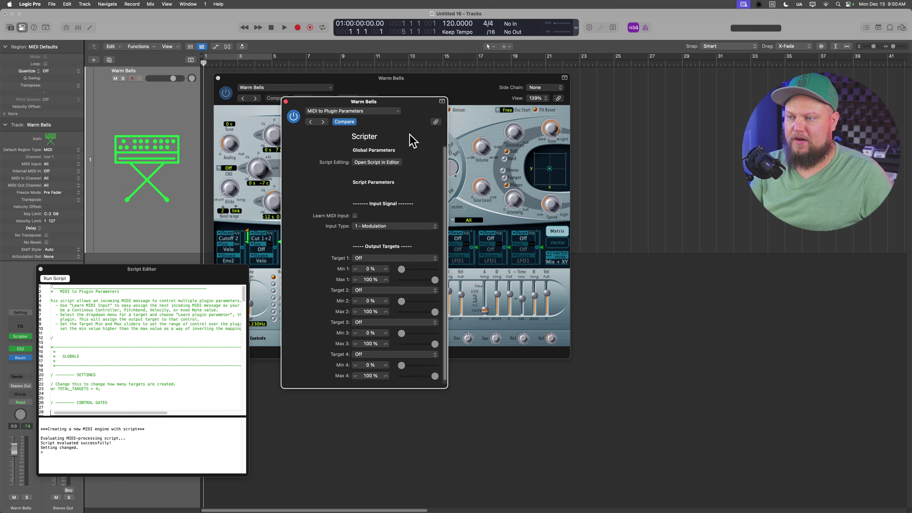
drag(417, 108, 674, 82)
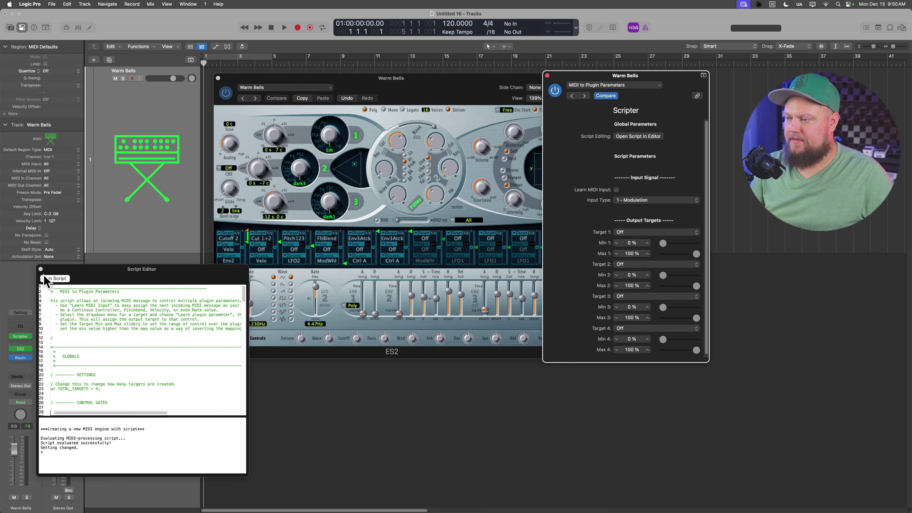
click(41, 269)
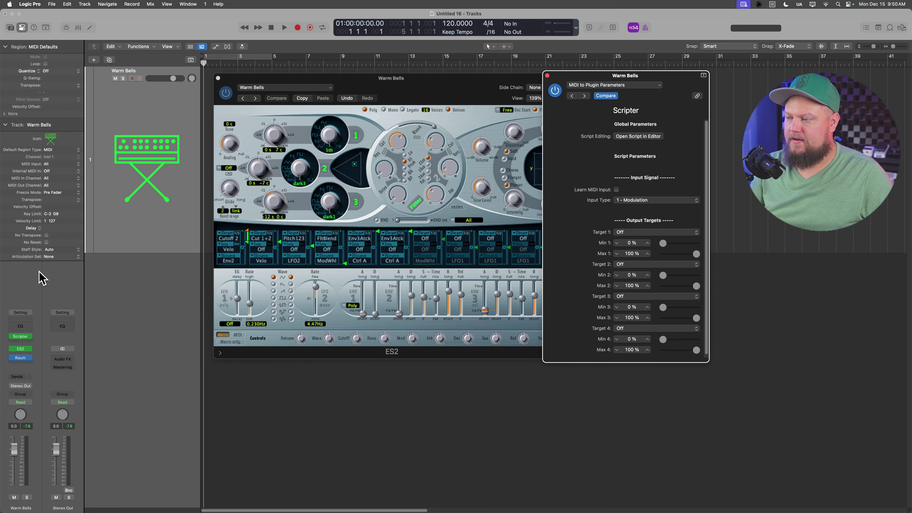
- Insert a stereo Gain plugin after ES2, ahead of Raum
click(23, 355)
mouse_move(72, 369)
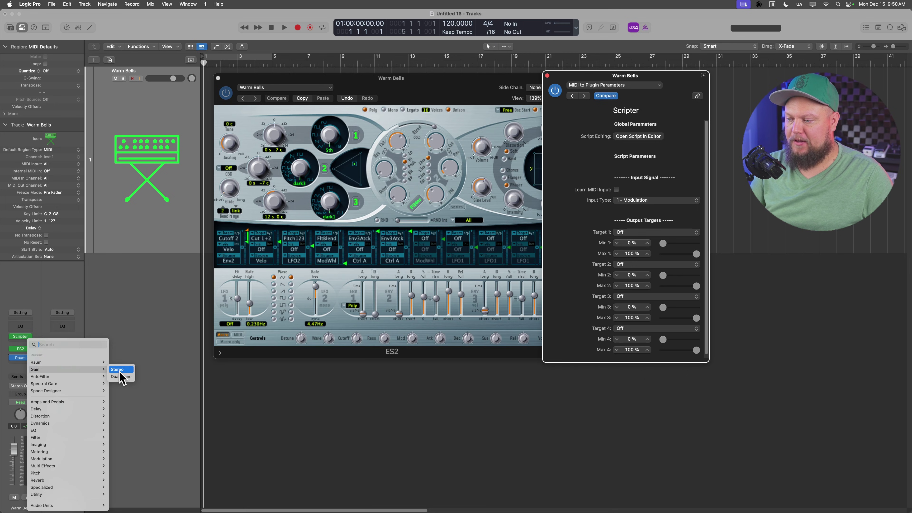
click(119, 371)
drag(384, 104, 494, 237)
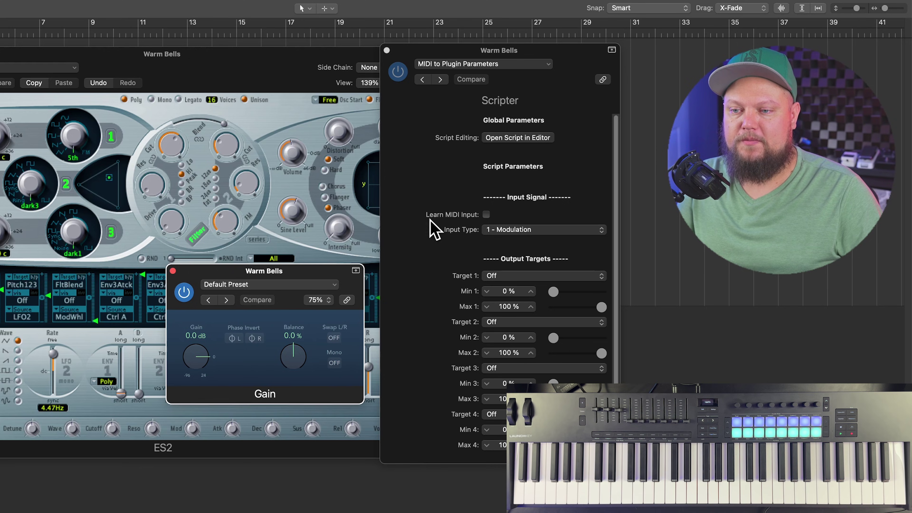
- Learn the pad's MIDI as Scripter's input and assign Target 1 to the Gain plugin's gain
click(488, 215)
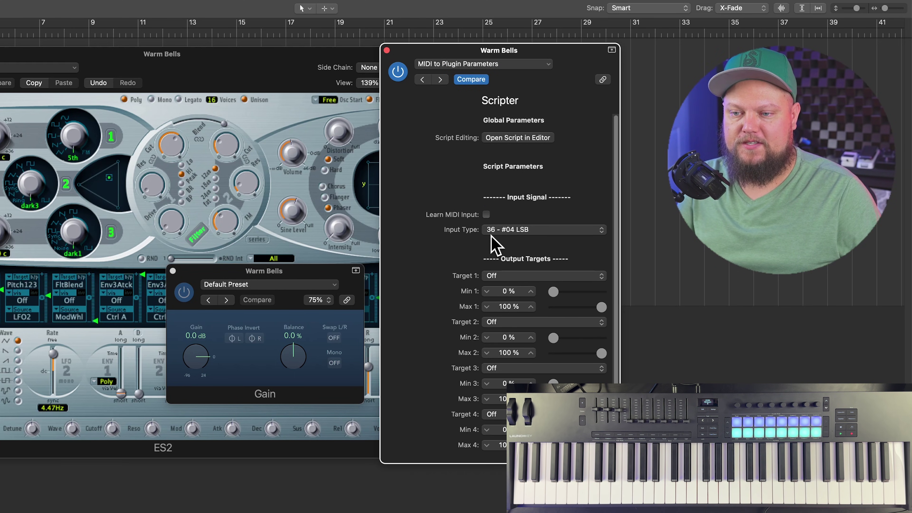
click(510, 276)
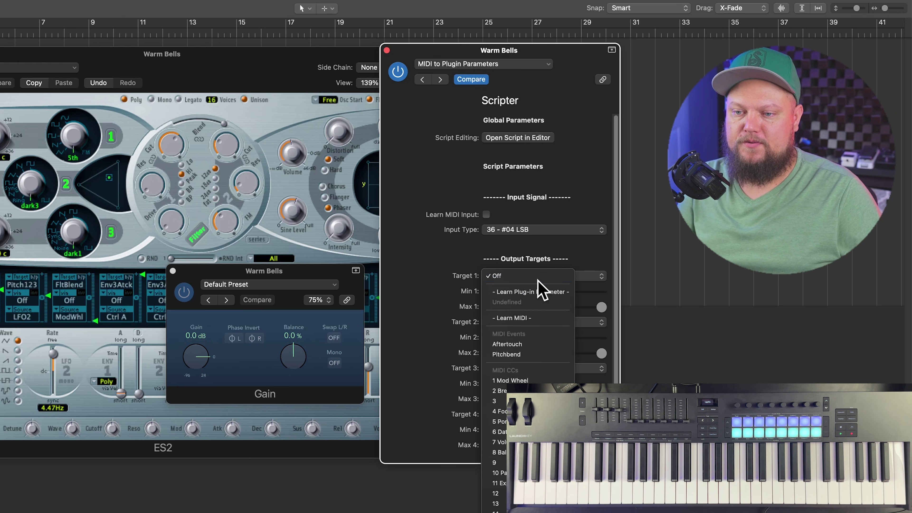
click(546, 291)
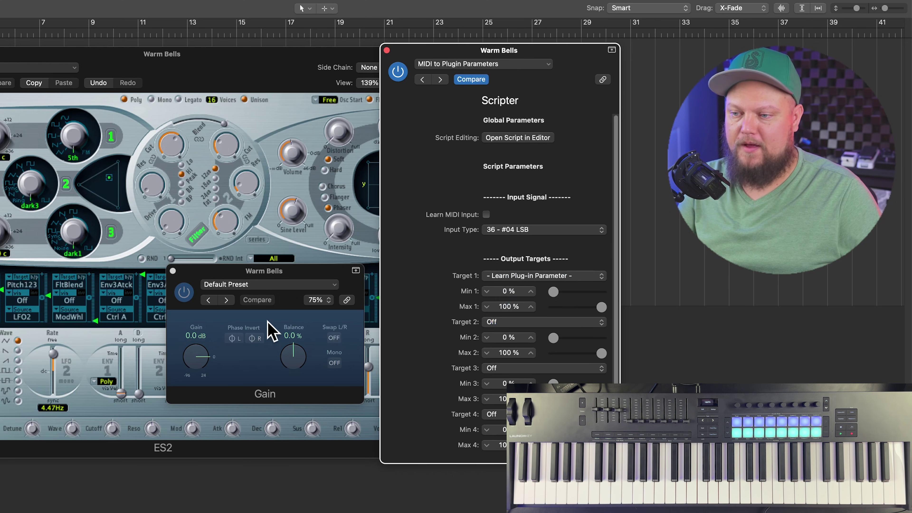
click(188, 359)
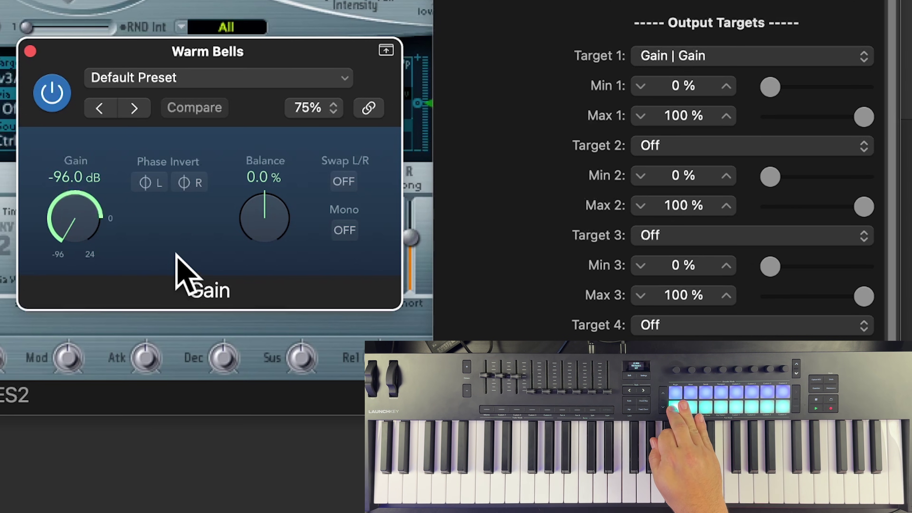
- Set Scripter's Max 1 value to 80%
click(684, 116)
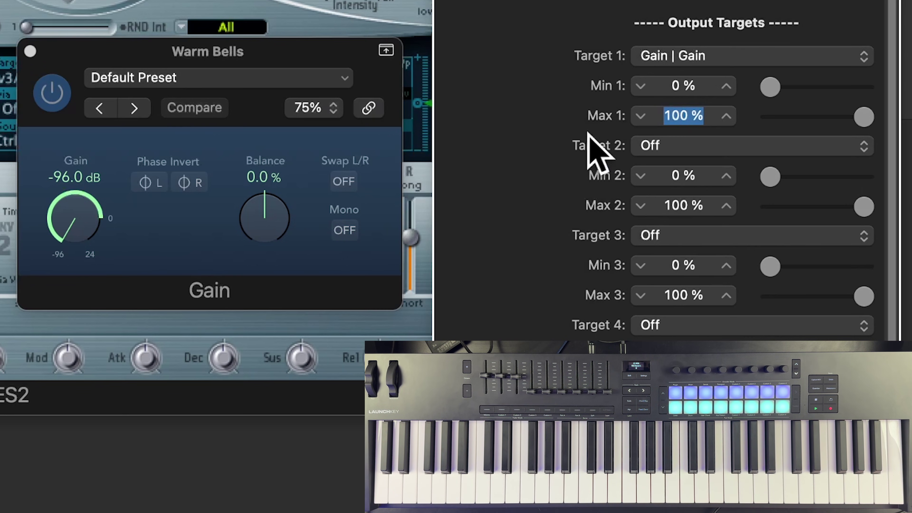
text(80)
key(Return)
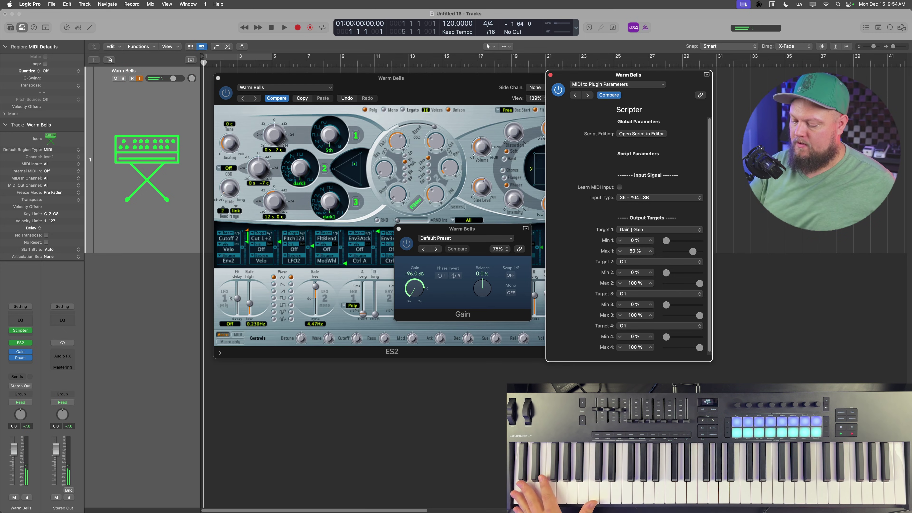
- Close the ES2, Gain and Scripter windows, then record the bell part to about bar 18
key(super+w)
click(399, 229)
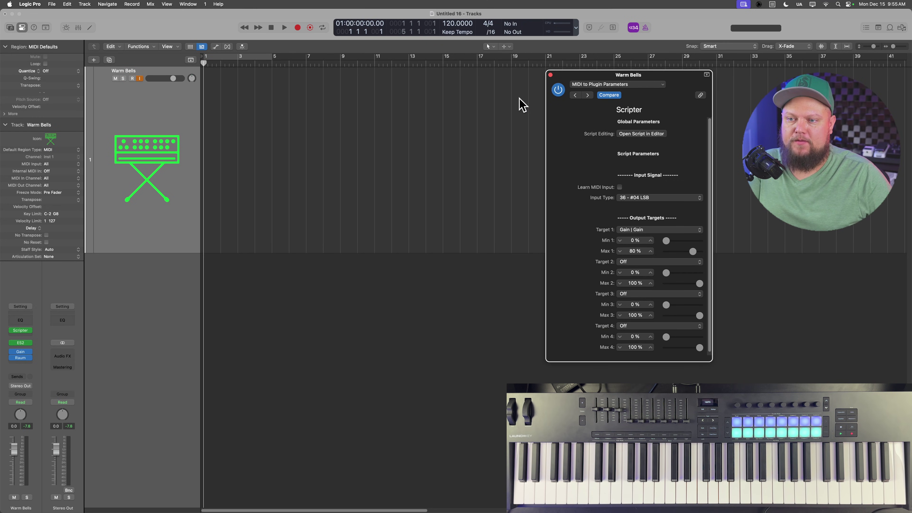
click(550, 75)
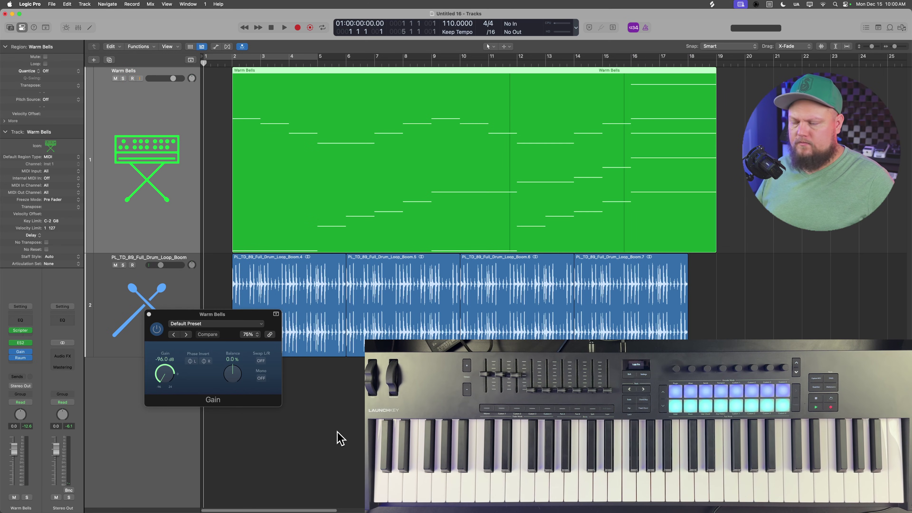
key(r)
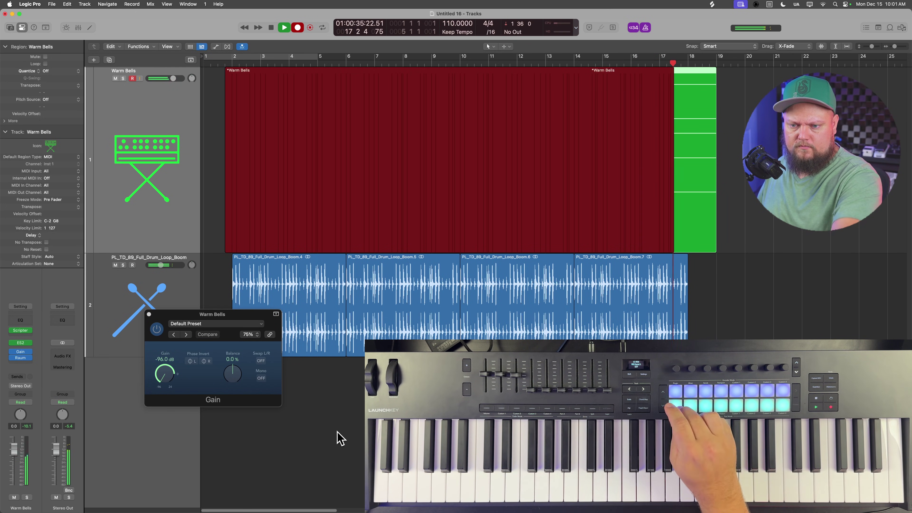
key(space)
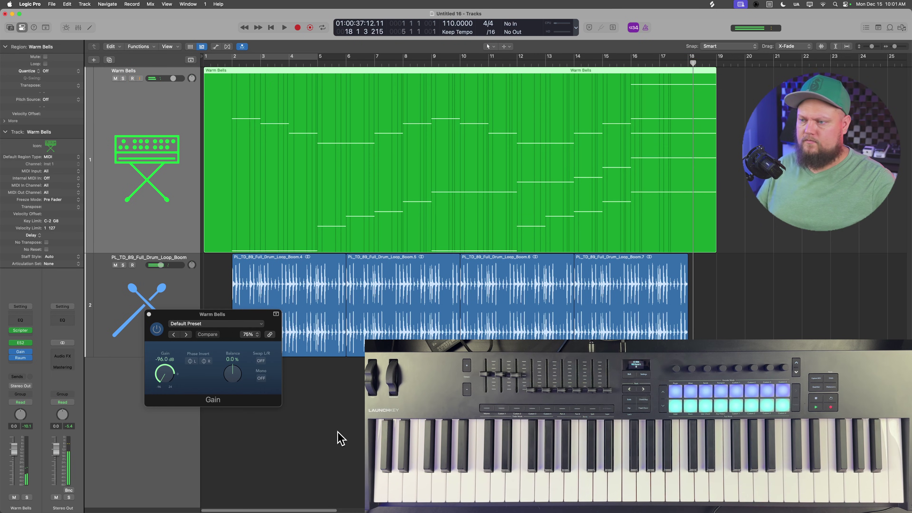
- Open the Warm Bells region and show its Ch. 1: 36 (#04 LSB) data lane under the notes
click(339, 436)
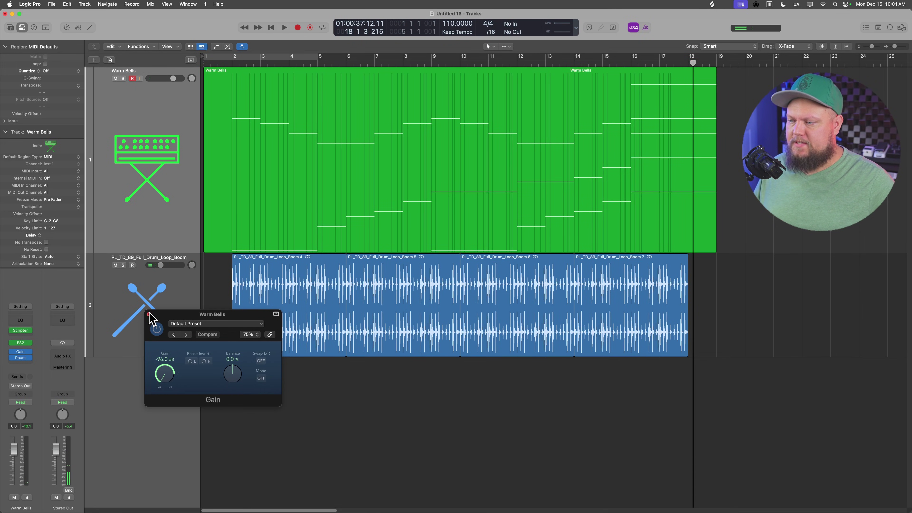
click(149, 314)
double_click(297, 141)
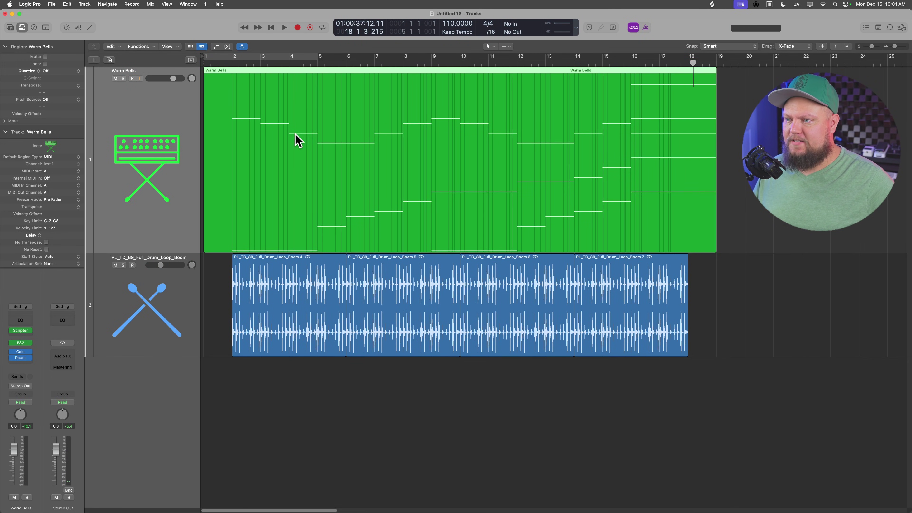
click(191, 113)
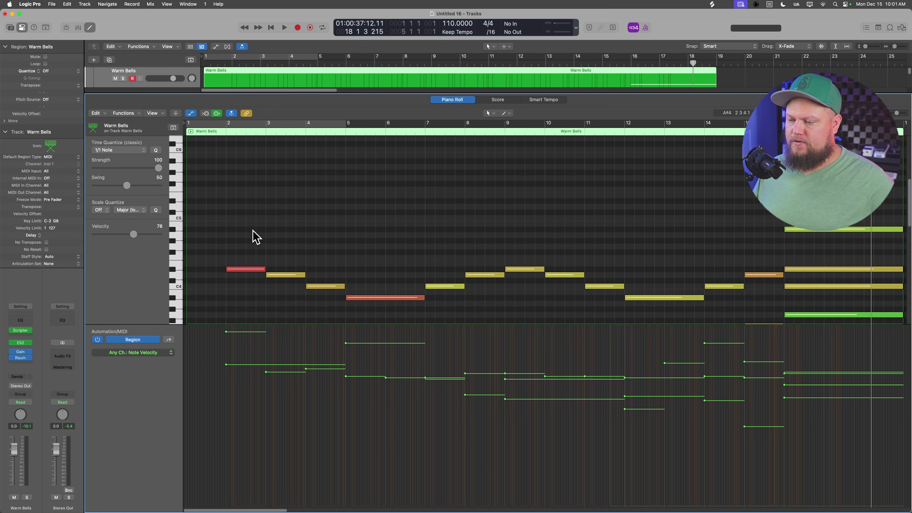
click(130, 356)
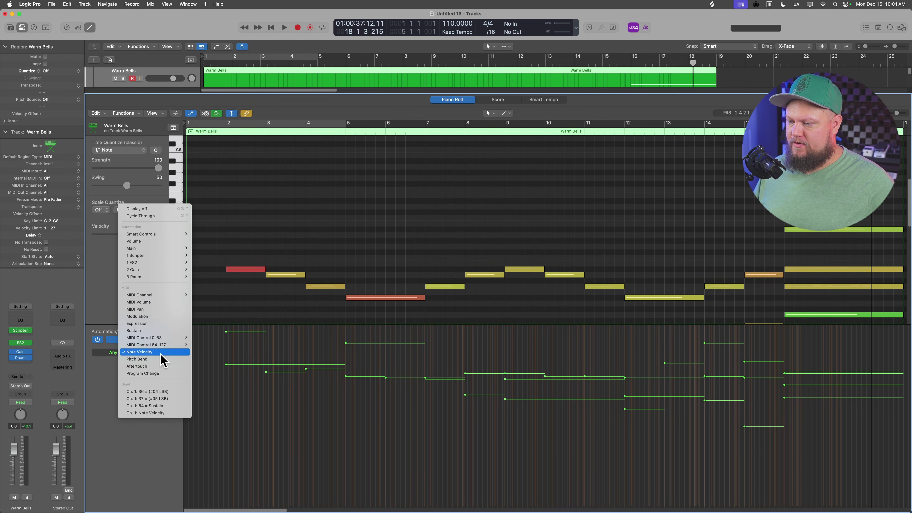
click(179, 392)
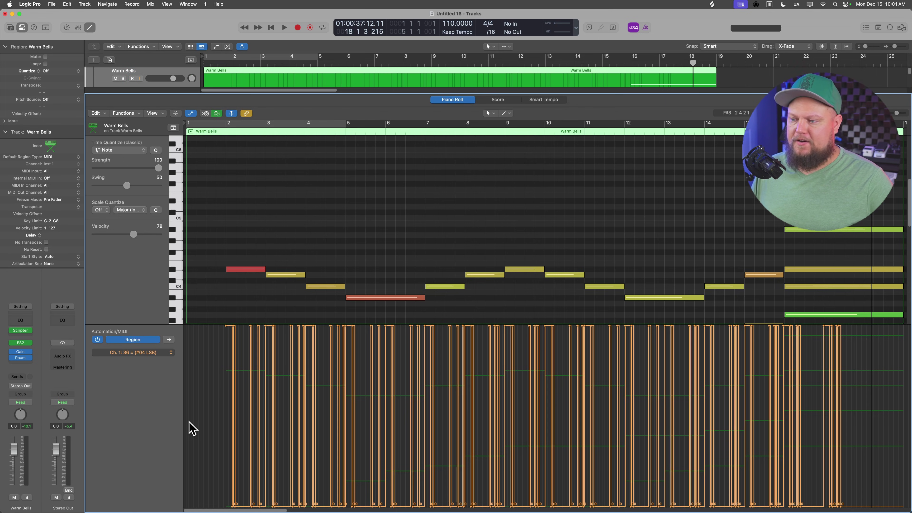
- Jump the playhead near bar 2 and zoom in on bars 3 to 6
click(221, 175)
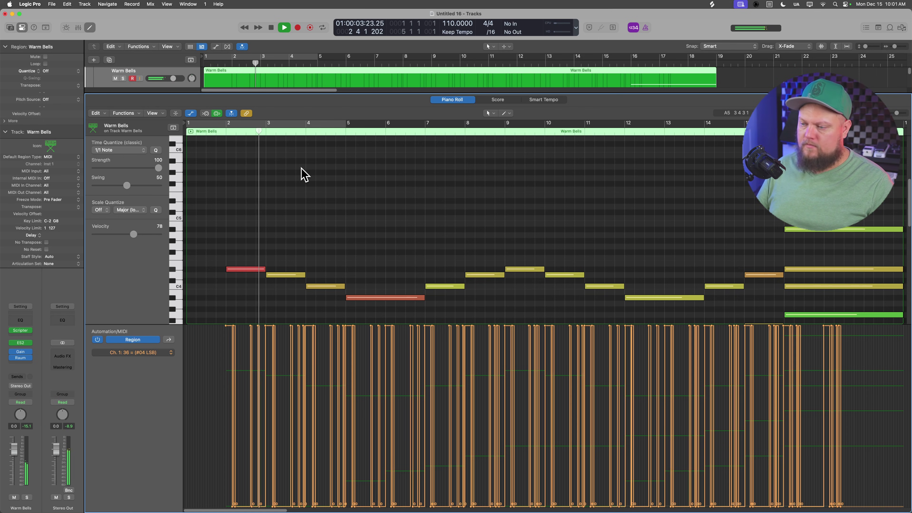
key(super+Right)
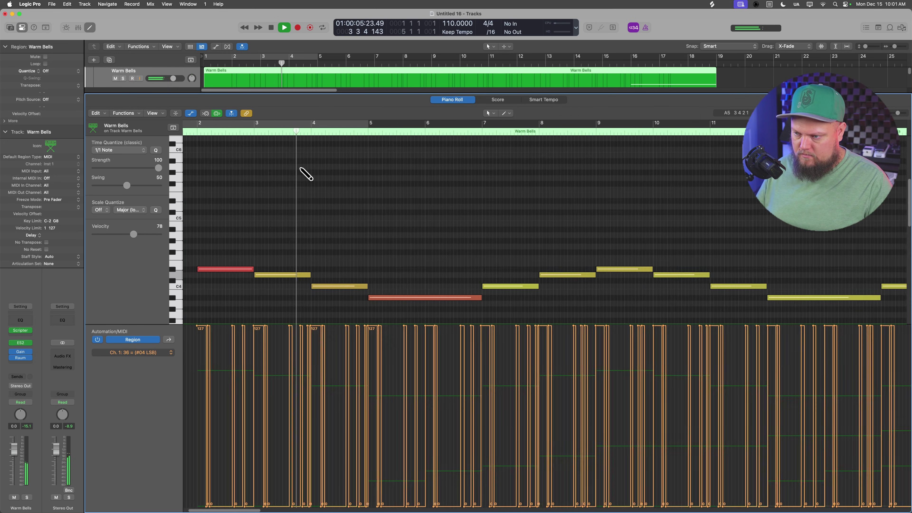
key(super+Right)
key(super+Right)
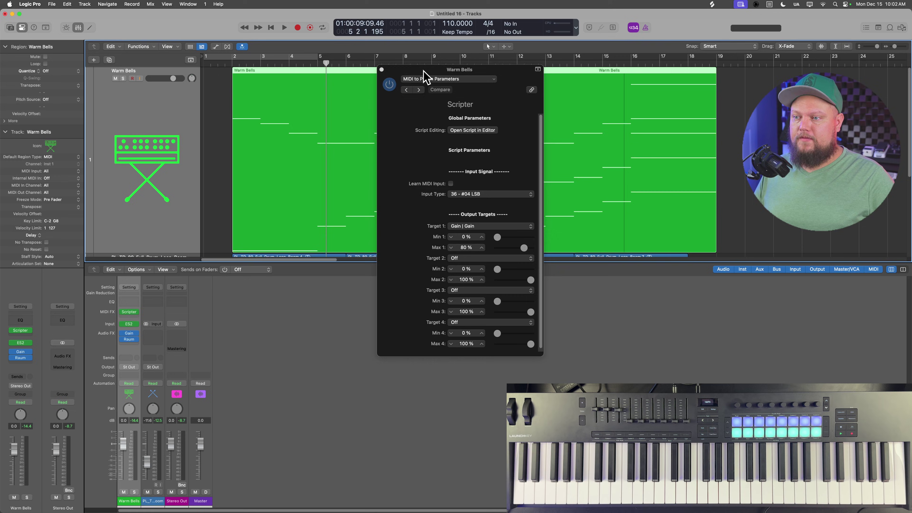
- Replace Gain with AutoFilter and switch off its Distortion and Envelope sections
drag(424, 71, 419, 76)
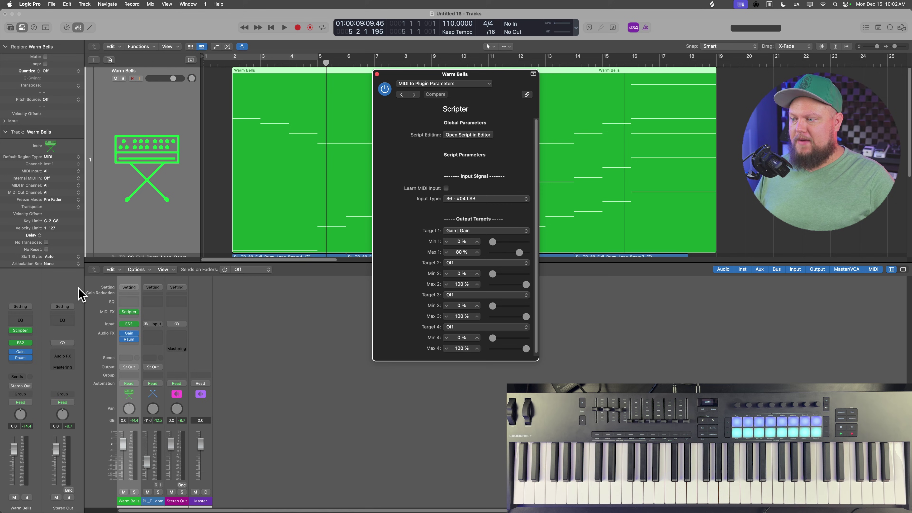
click(30, 354)
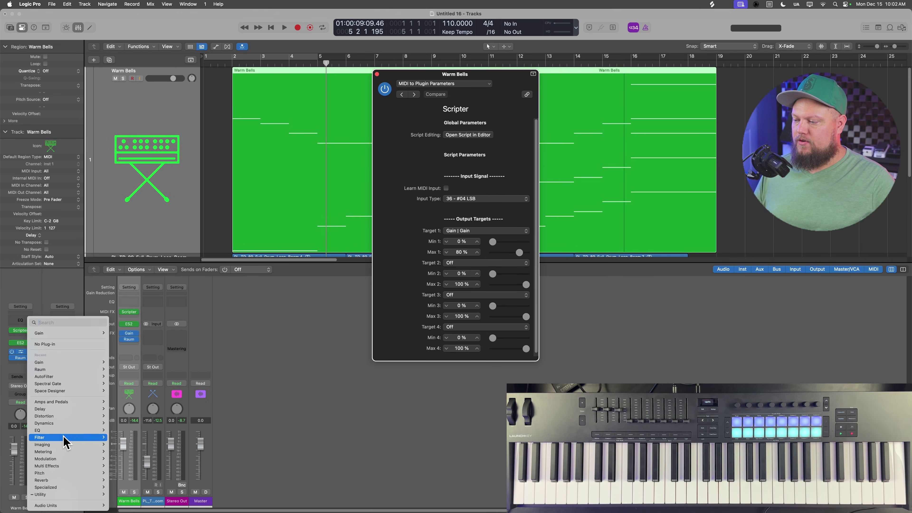
mouse_move(65, 443)
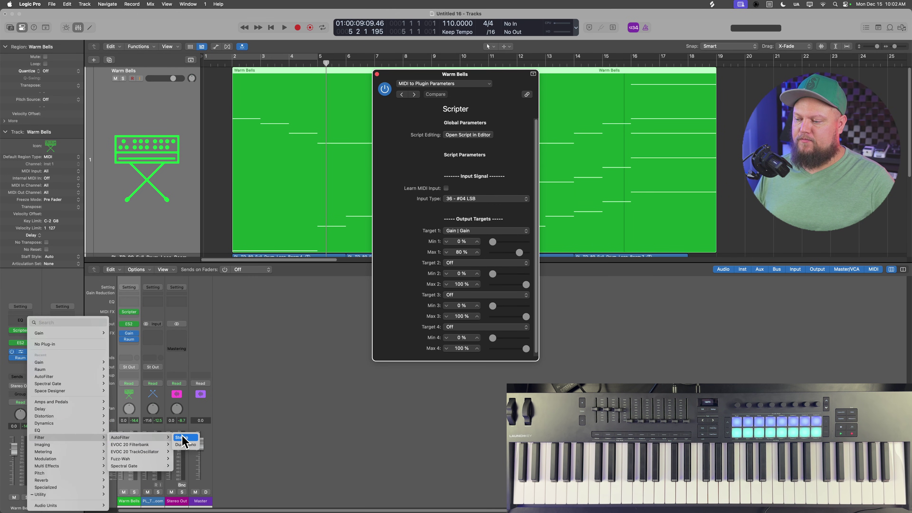
click(183, 438)
click(256, 200)
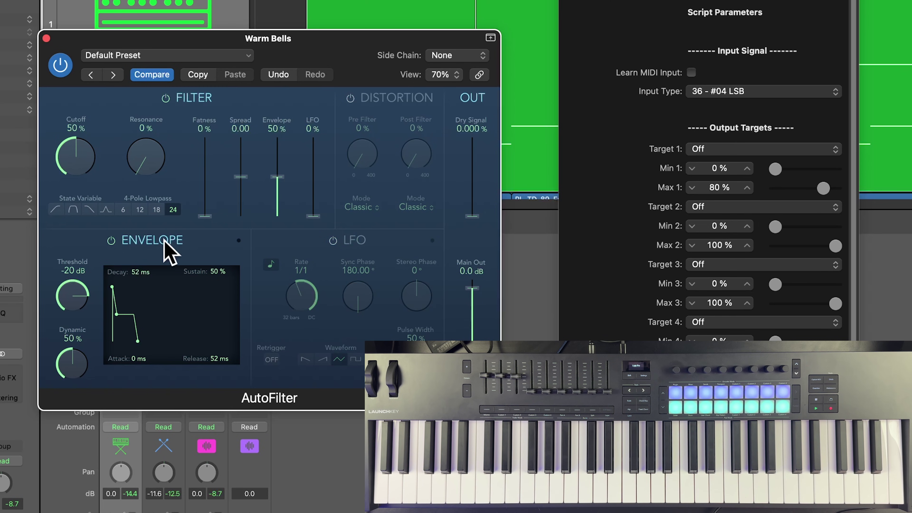
click(112, 241)
drag(242, 32, 250, 38)
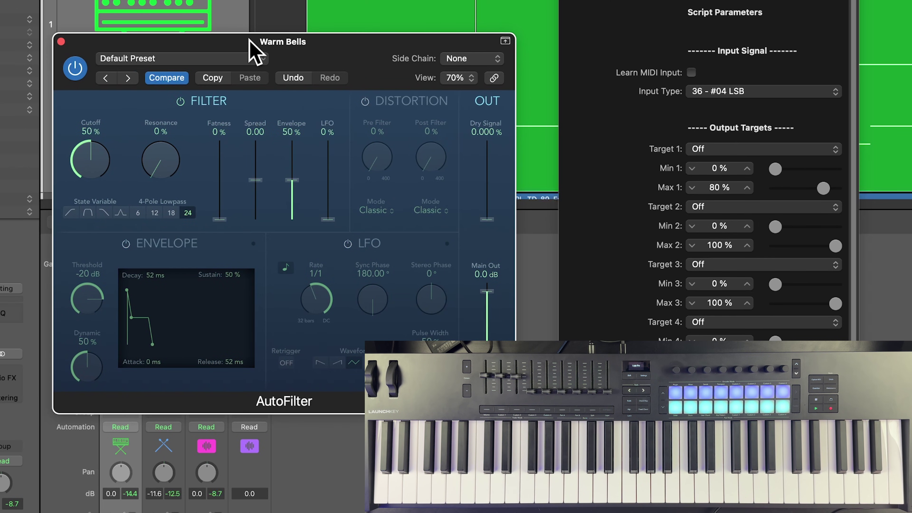
- Point Scripter's Target 1 at AutoFilter Cutoff with a 66% maximum
click(732, 148)
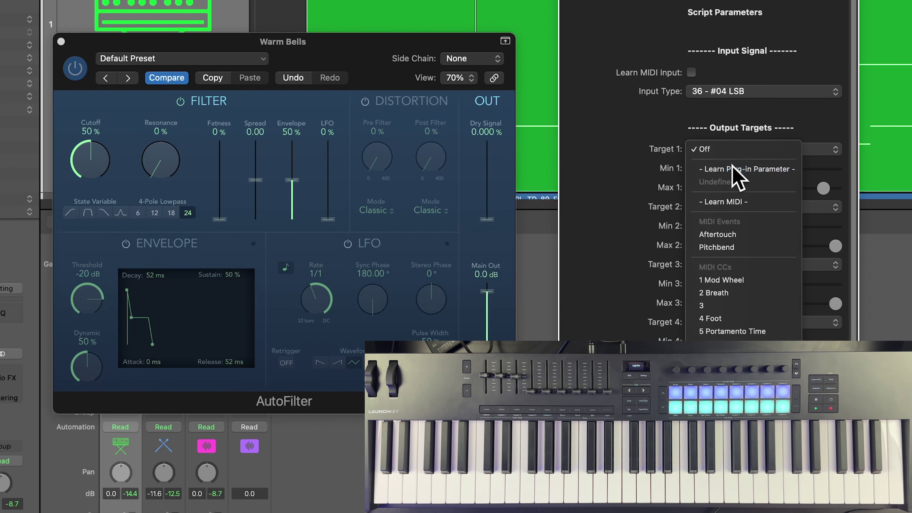
click(736, 176)
click(95, 162)
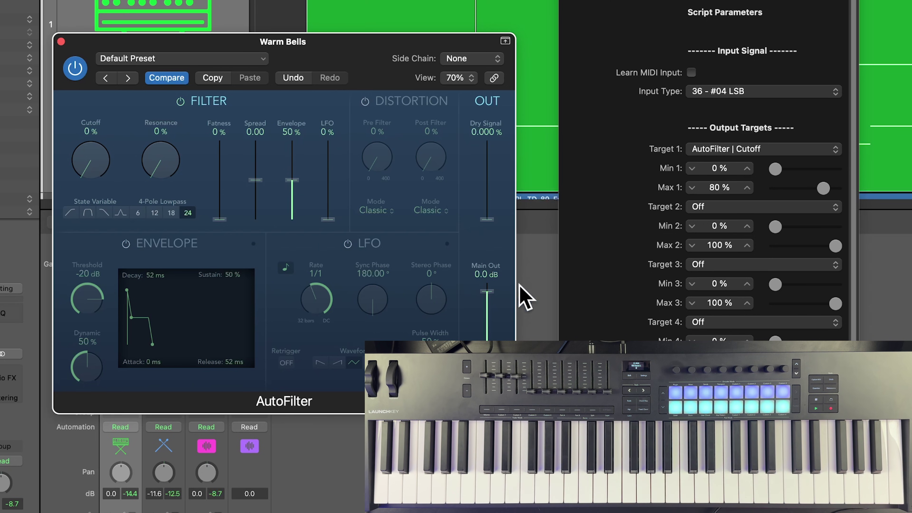
drag(826, 192, 814, 191)
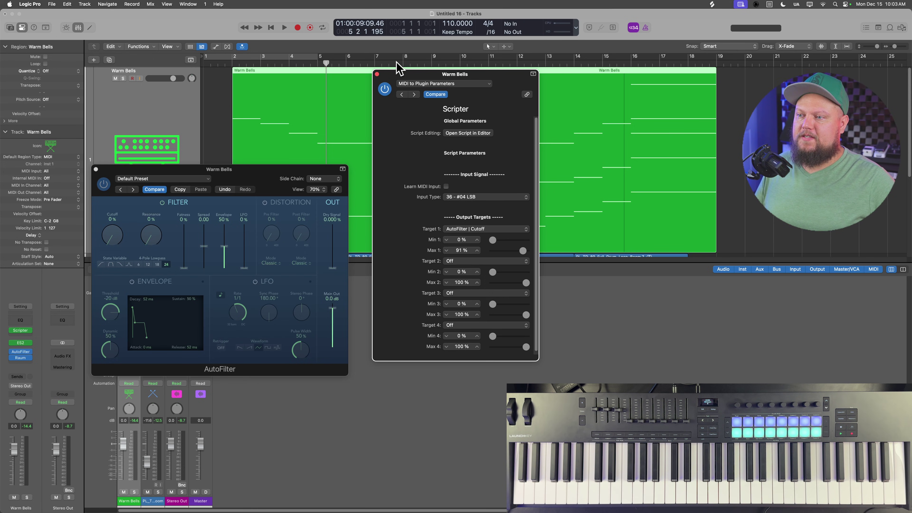
click(377, 75)
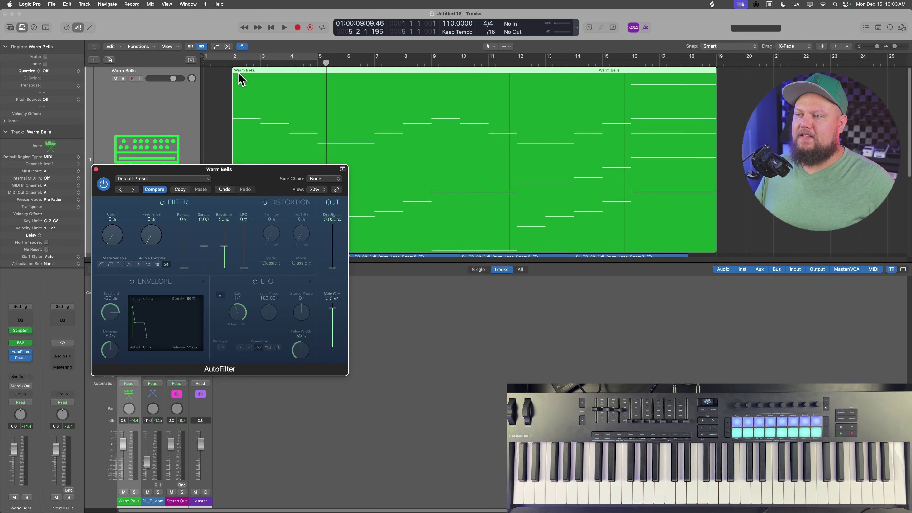
- Move the AutoFilter window below the tracks, return to the project start, and record a new take
click(232, 65)
drag(173, 172, 307, 277)
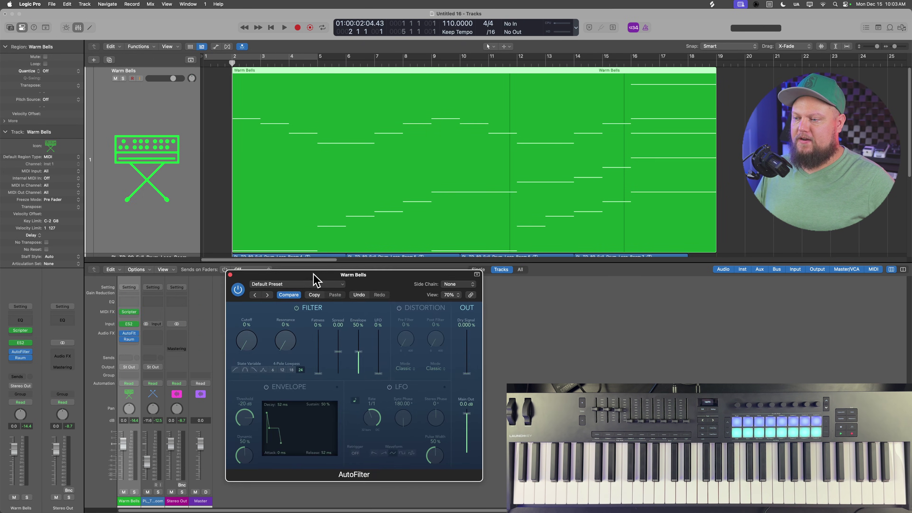
click(221, 91)
key(Return)
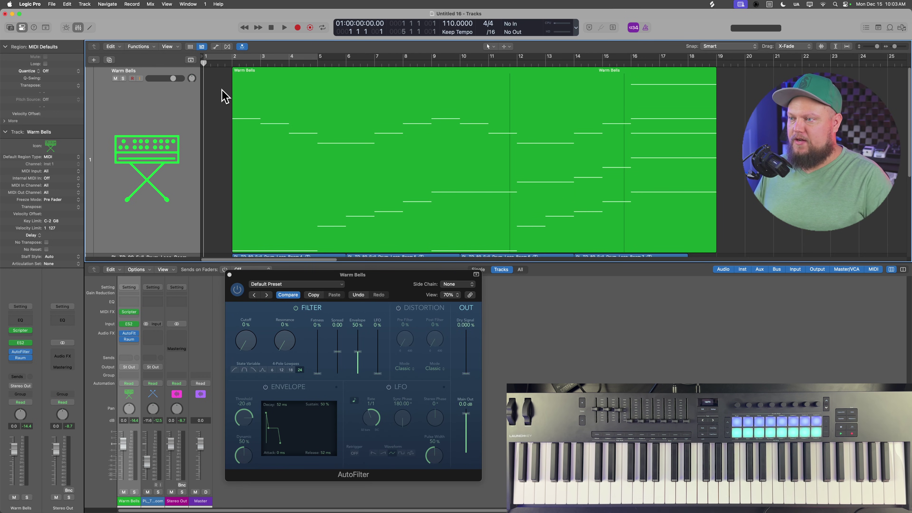
key(r)
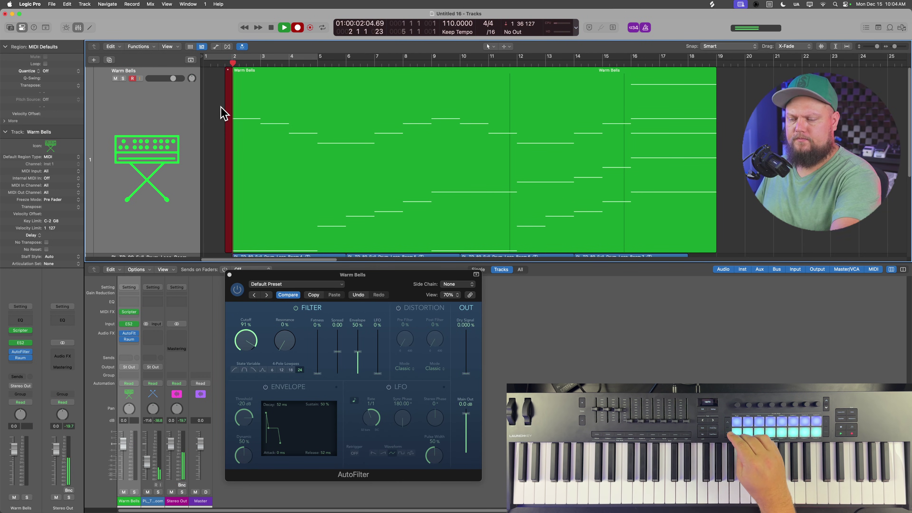